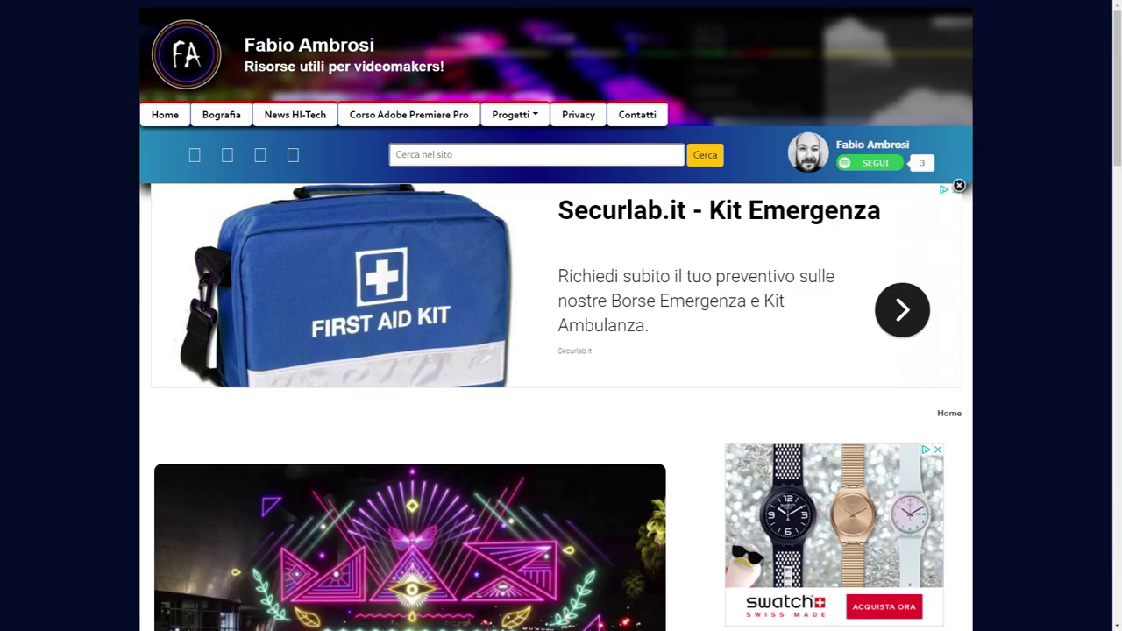
scroll(701, 354, down, 10)
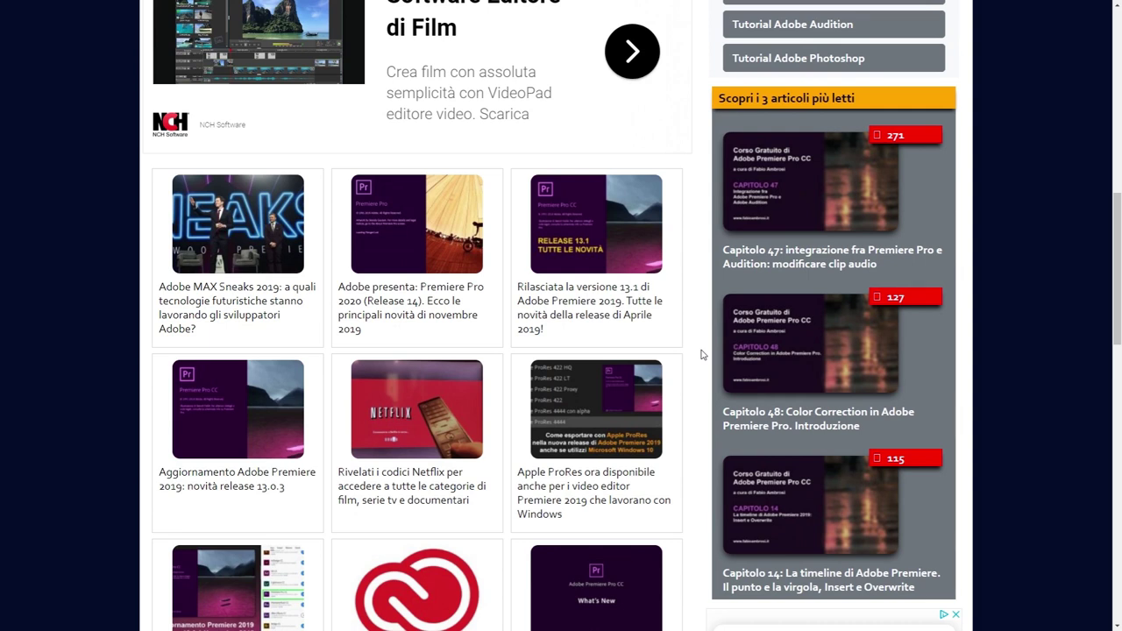
scroll(701, 354, up, 10)
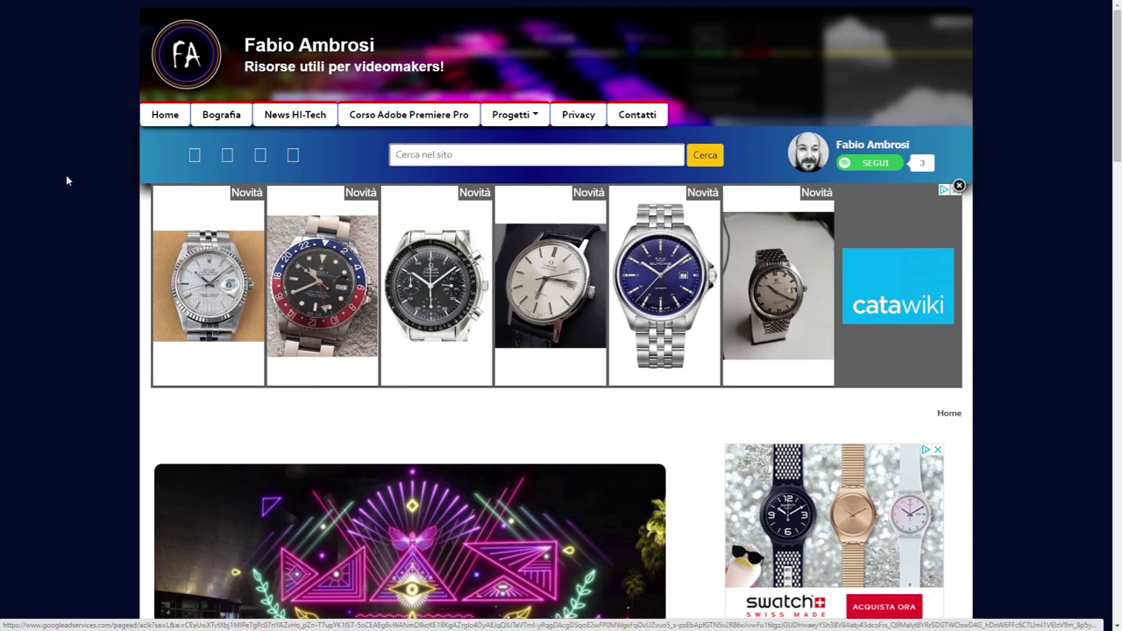
key(alt+Tab)
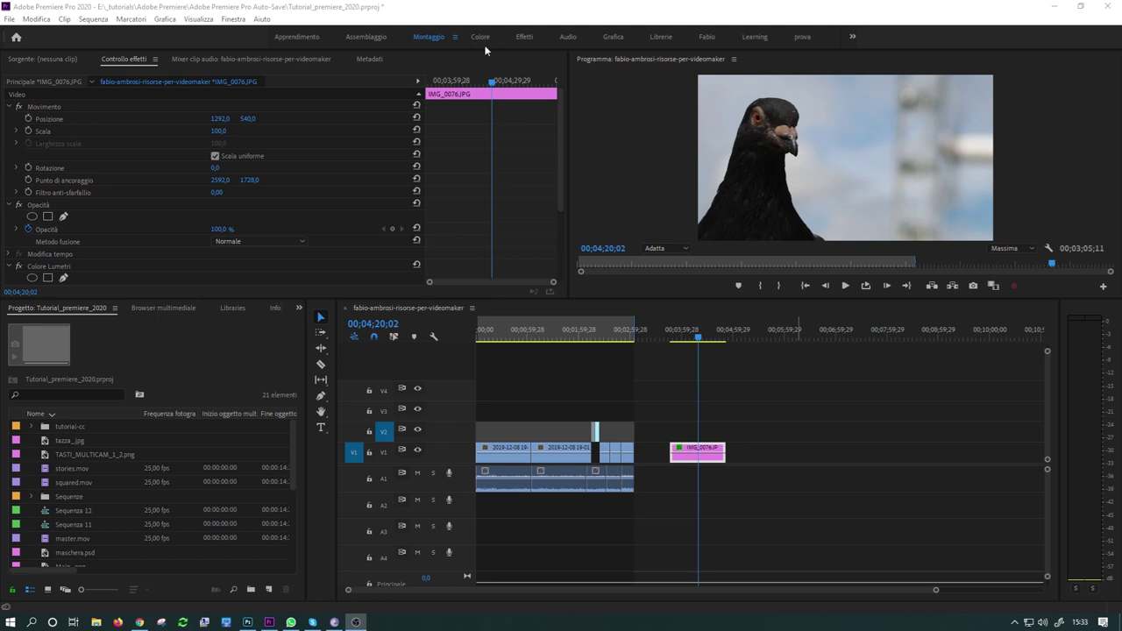
Try the Colore workspace, then switch back to the Assemblaggio workspace layout.
click(485, 37)
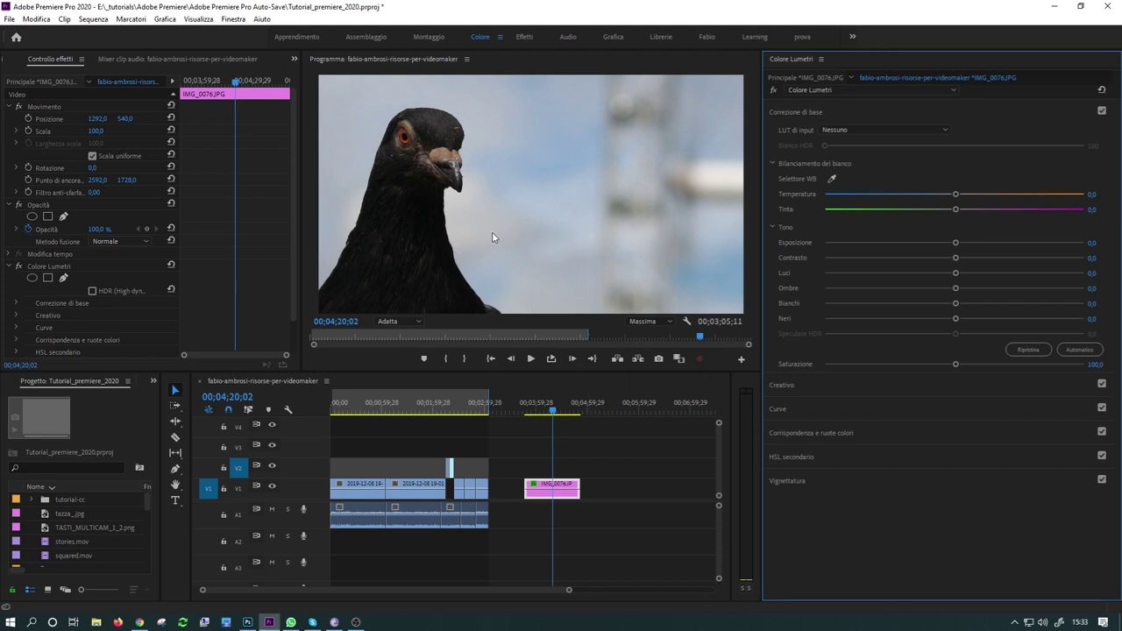
click(365, 40)
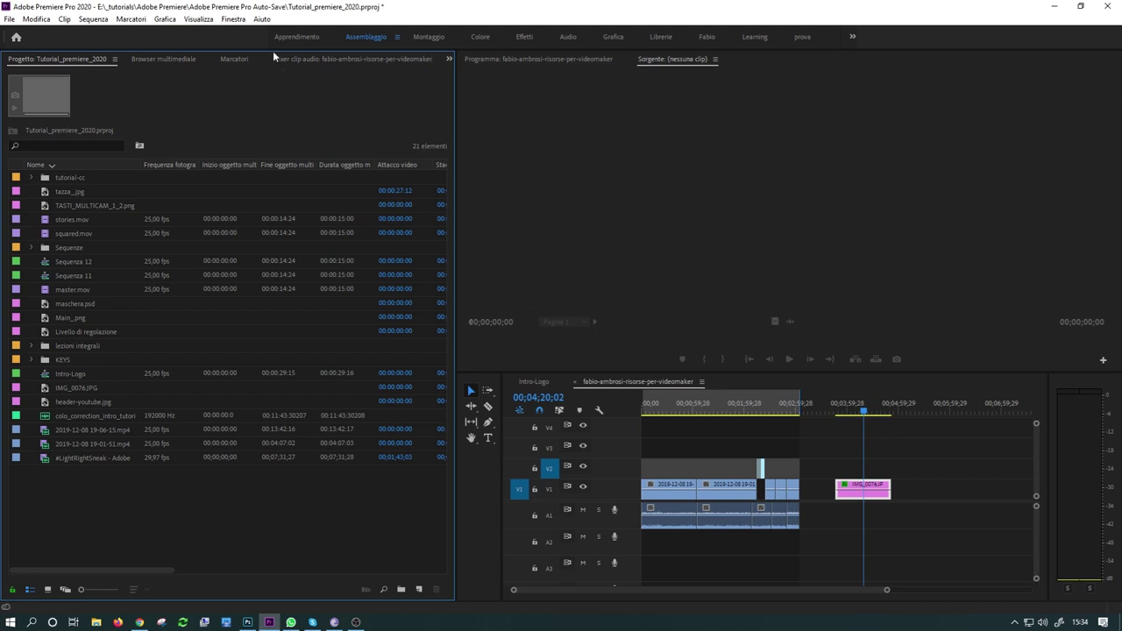
Add Colore Lumetri from the Finestra menu and widen the panel leftward.
click(234, 19)
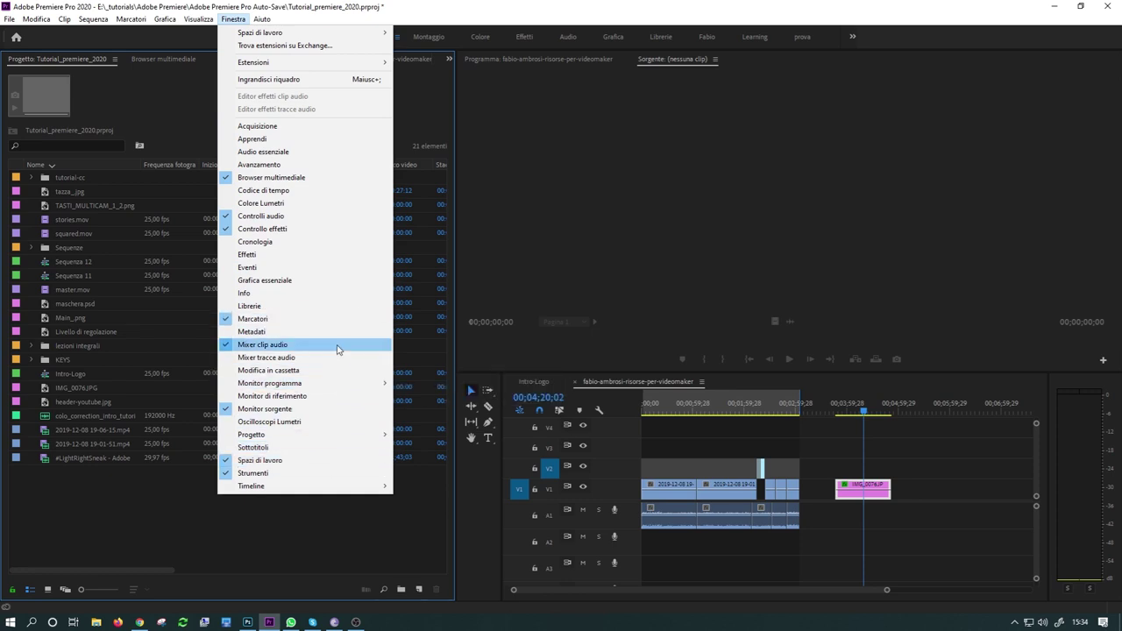
click(312, 208)
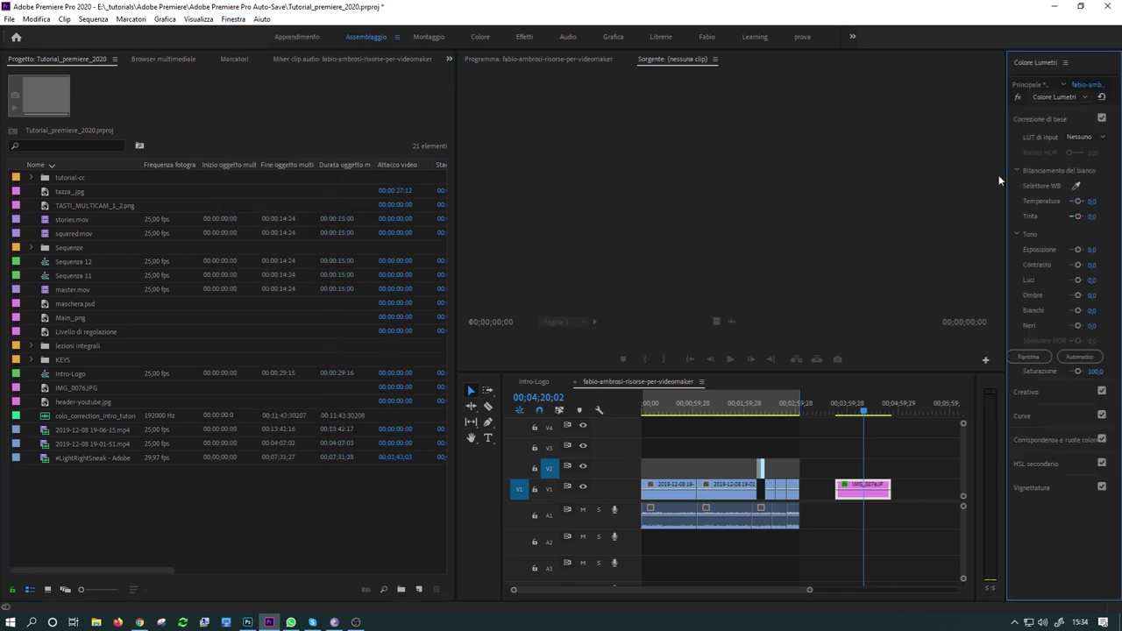
drag(1005, 171, 685, 213)
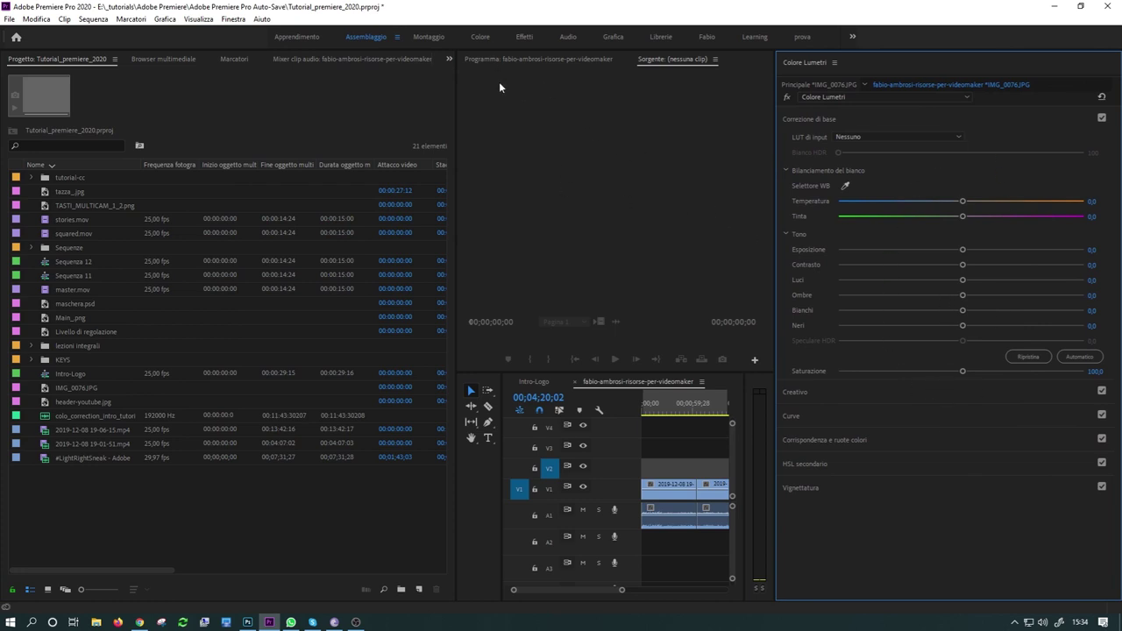
Switch to the Colore workspace to show the pigeon photo beside Lumetri settings.
click(478, 36)
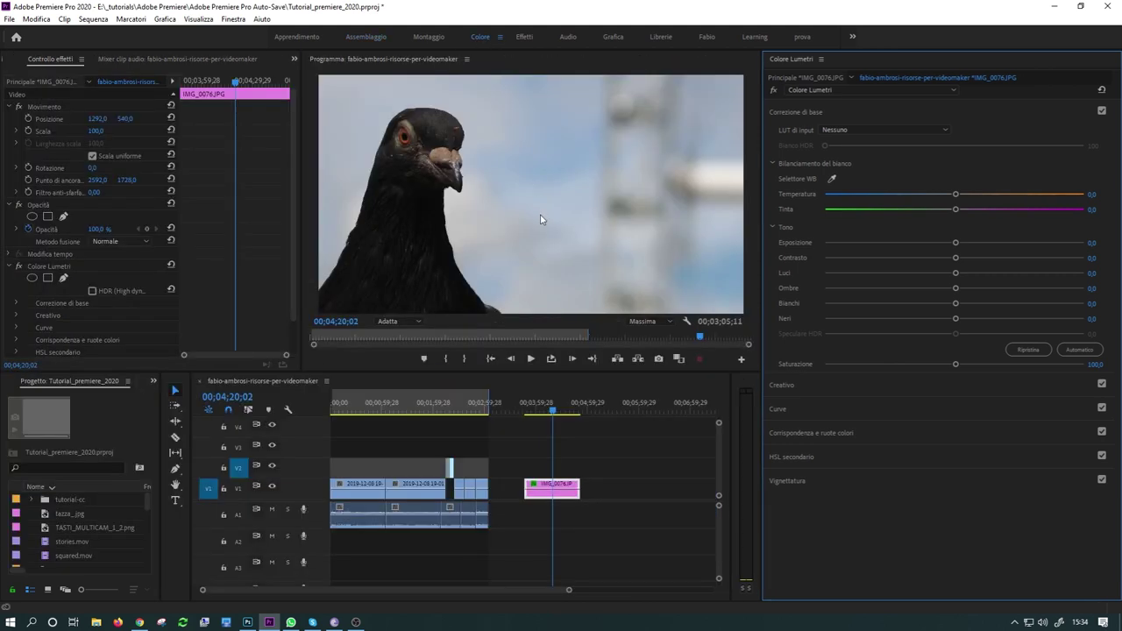